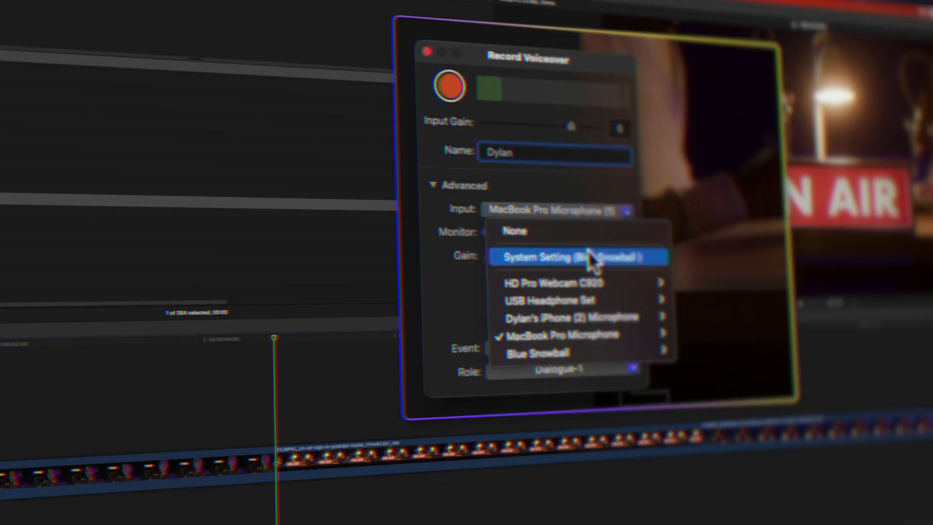
Step: Set the voiceover input to System Setting and record a take, stopping it after about 15 seconds
{"action": "left_click", "coordinate": [592, 257]}
{"action": "left_click", "coordinate": [449, 86]}
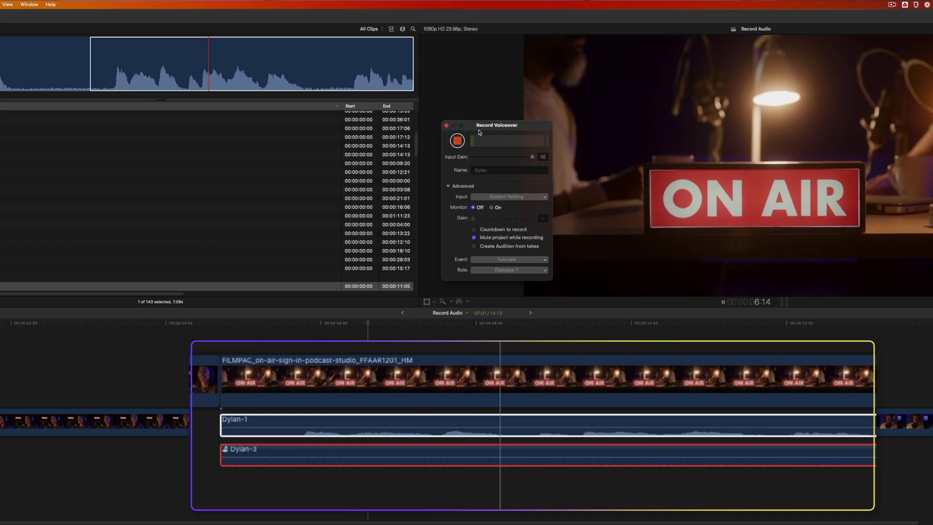
{"action": "key", "text": "space"}
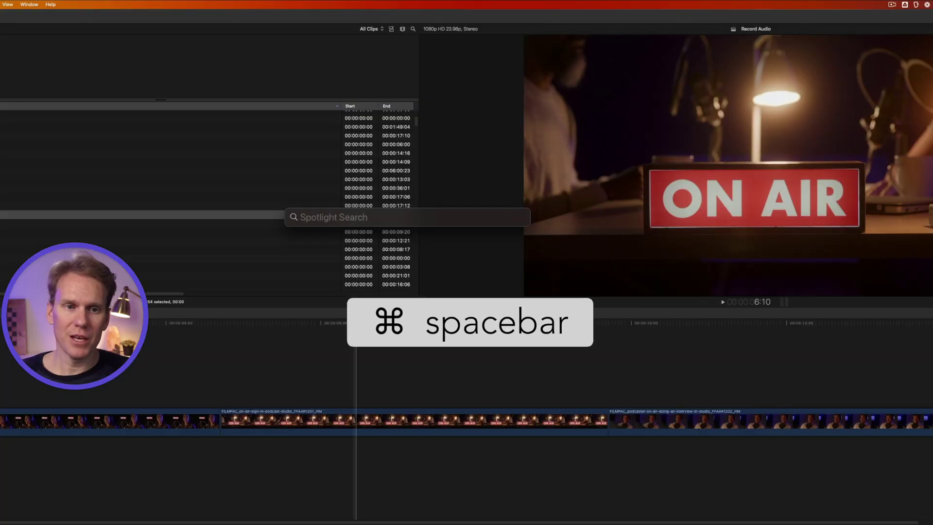
Step: Select Blue Snowball as the input device in the system Sound settings
{"action": "type", "text": "sound"}
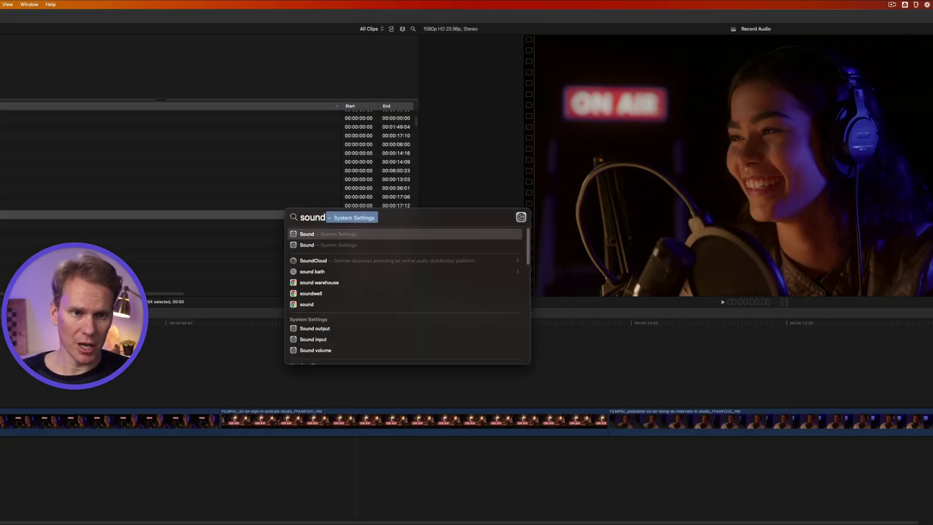
{"action": "key", "text": "Return"}
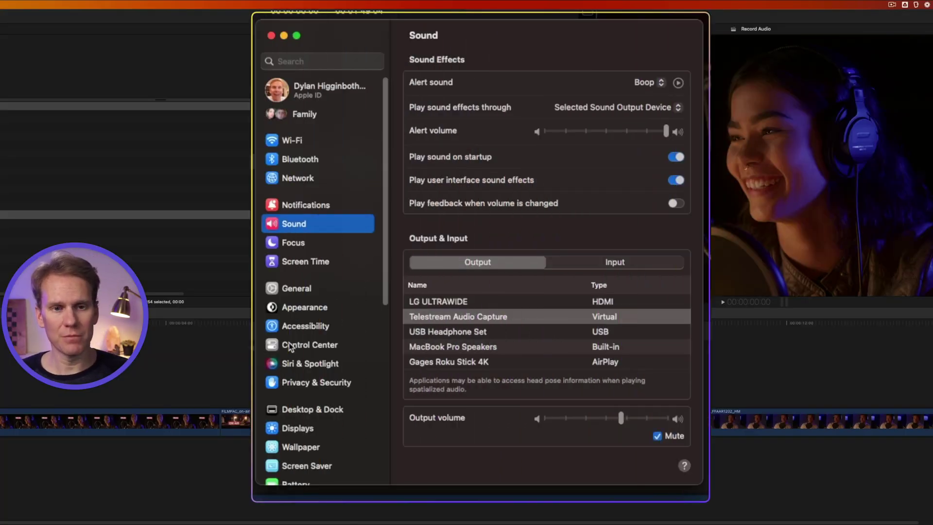
{"action": "left_click", "coordinate": [594, 261]}
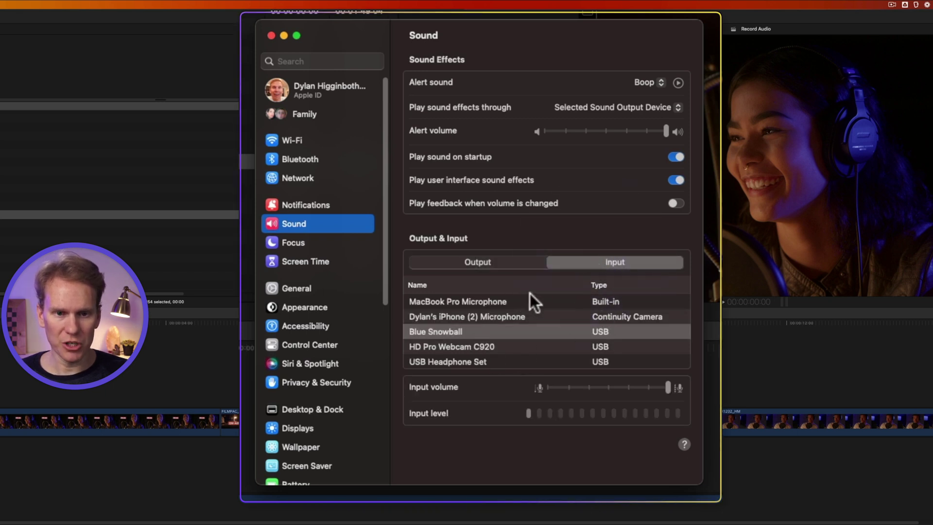
{"action": "left_click", "coordinate": [519, 334]}
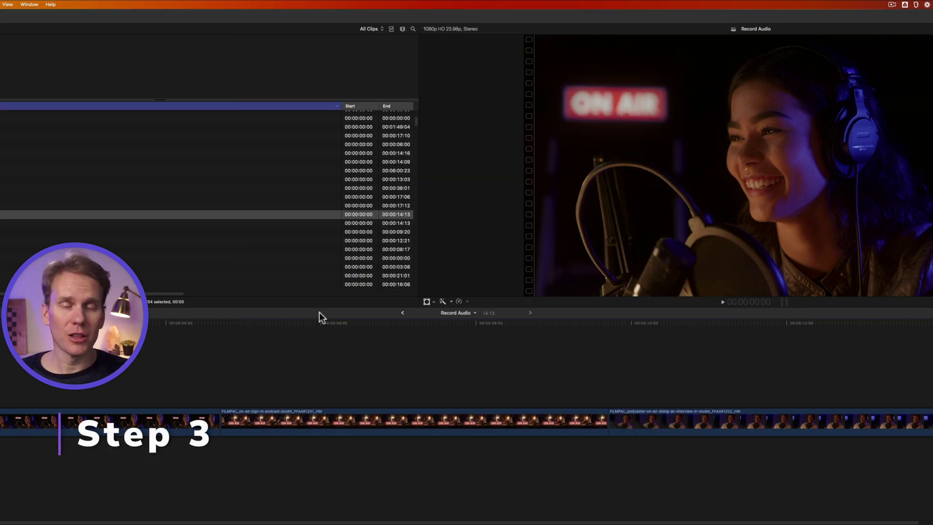
Step: Move the playhead to the ON AIR clip's start and open Record Voiceover from the Window menu
{"action": "key", "text": "Down"}
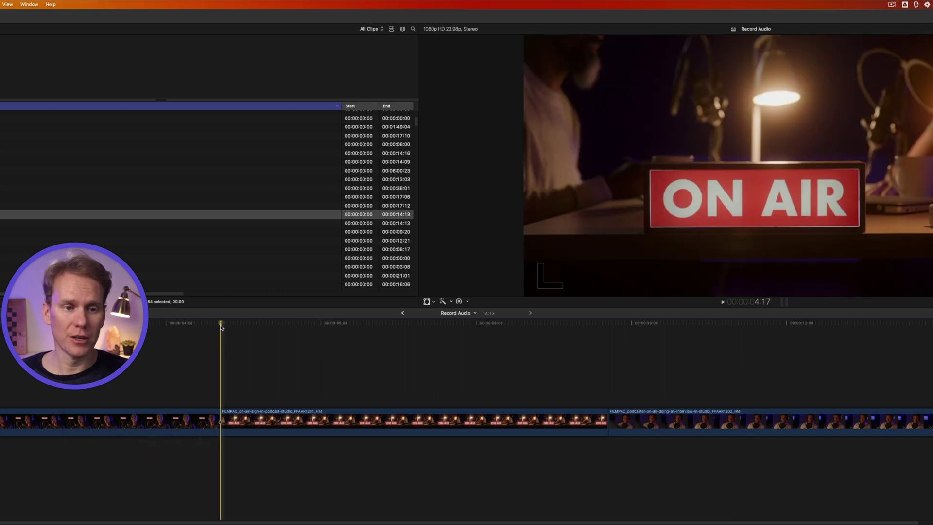
{"action": "left_click", "coordinate": [29, 5]}
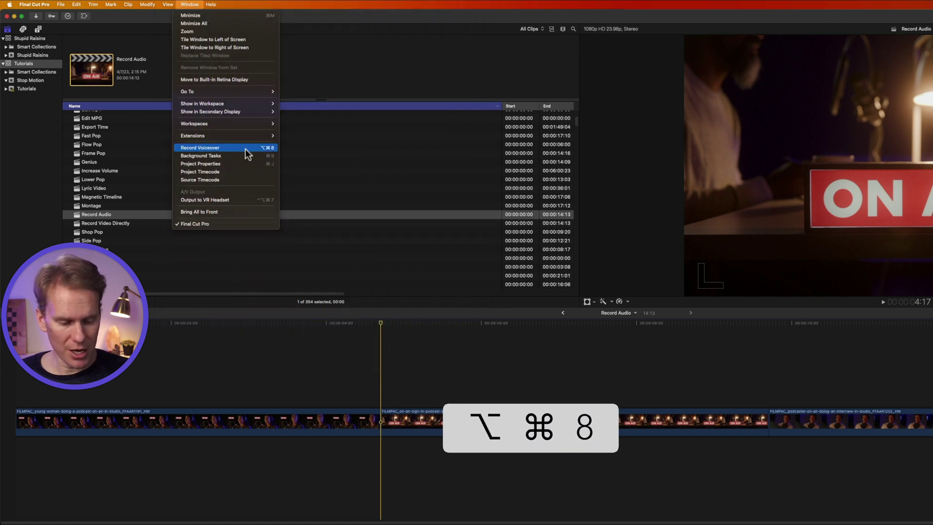
{"action": "left_click", "coordinate": [245, 149]}
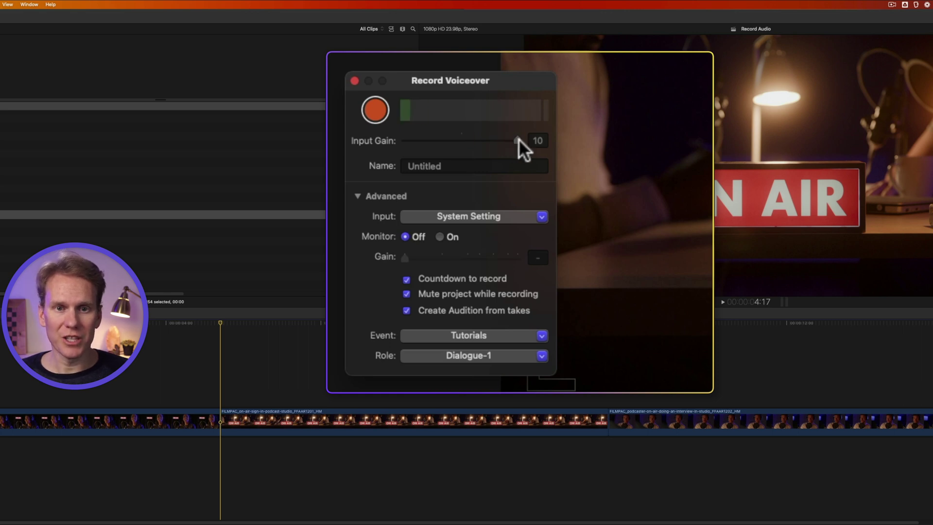
Step: Set the voiceover input gain to 10 and name the takes after the narrator
{"action": "mouse_move", "coordinate": [518, 139]}
{"action": "left_mouse_down"}
{"action": "mouse_move", "coordinate": [429, 138]}
{"action": "mouse_move", "coordinate": [528, 142]}
{"action": "left_mouse_up"}
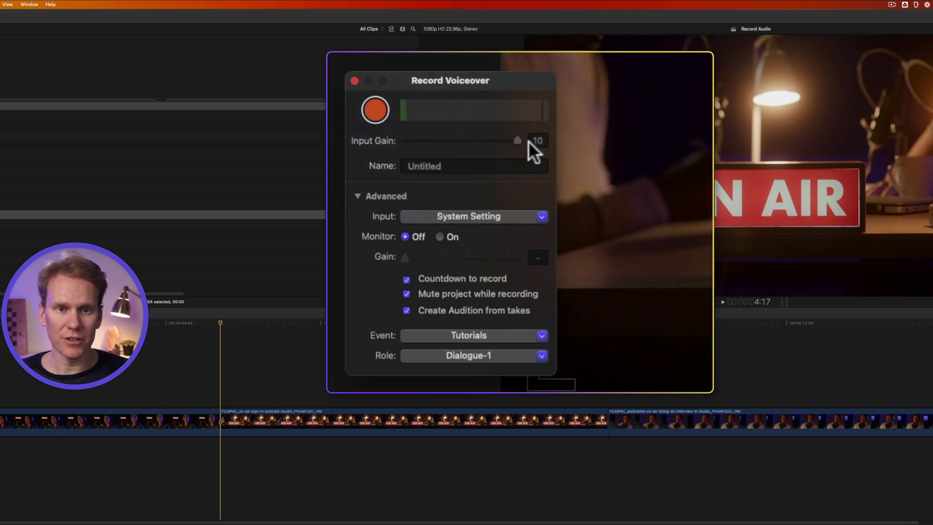
{"action": "left_click", "coordinate": [537, 141]}
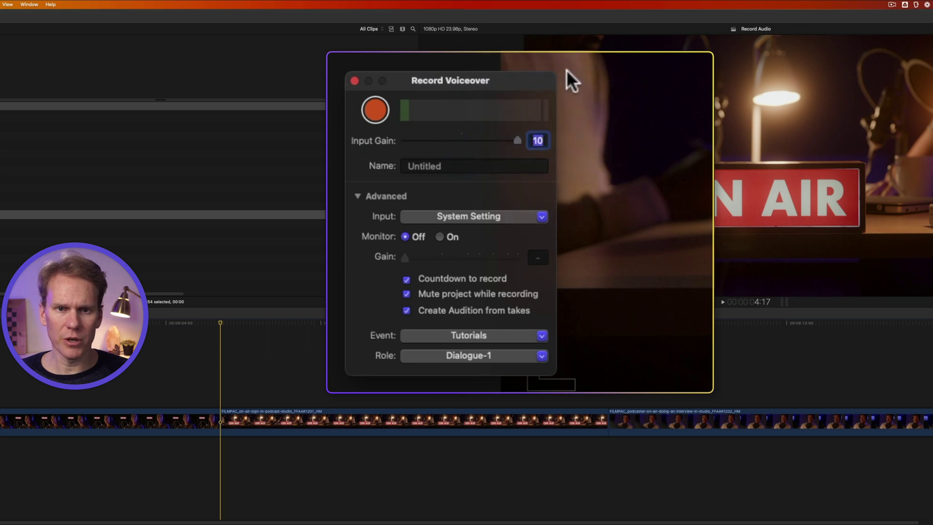
{"action": "key", "text": "Return"}
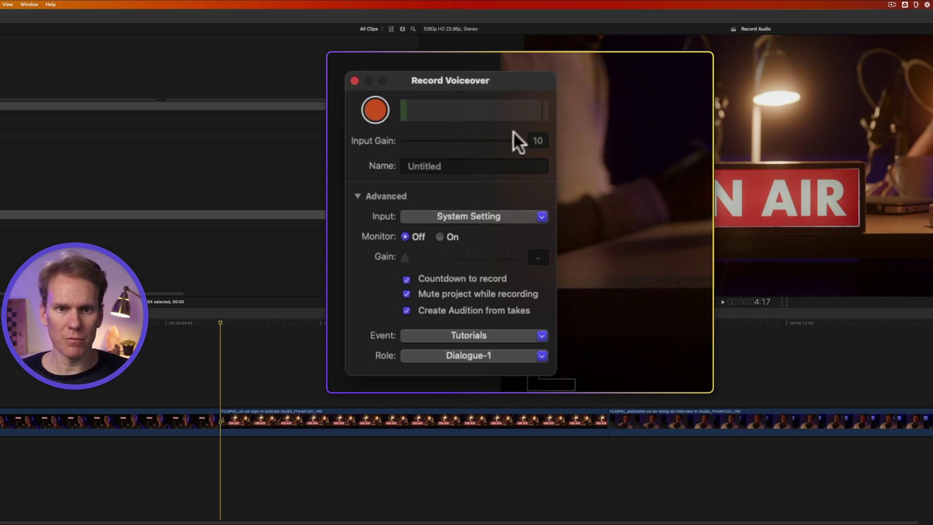
{"action": "key", "text": "Tab"}
{"action": "type", "text": "Dylan"}
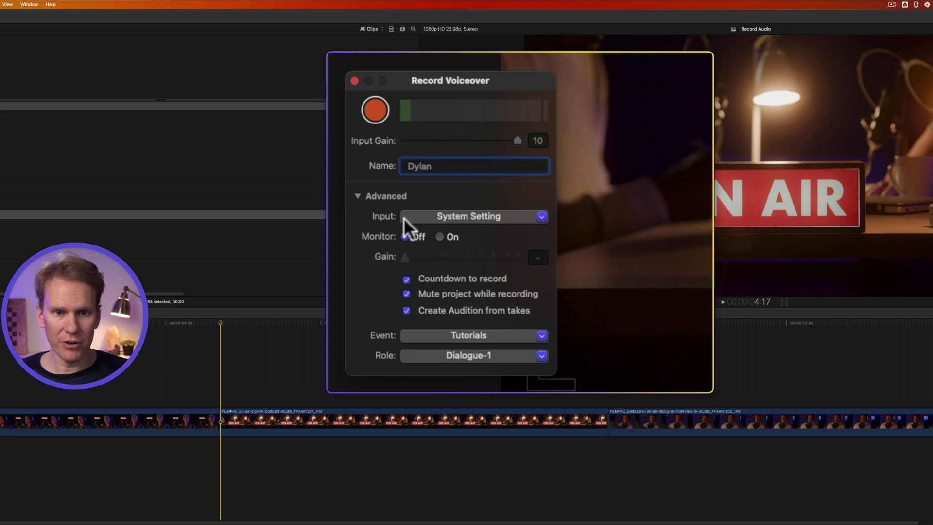
{"action": "left_click", "coordinate": [429, 219]}
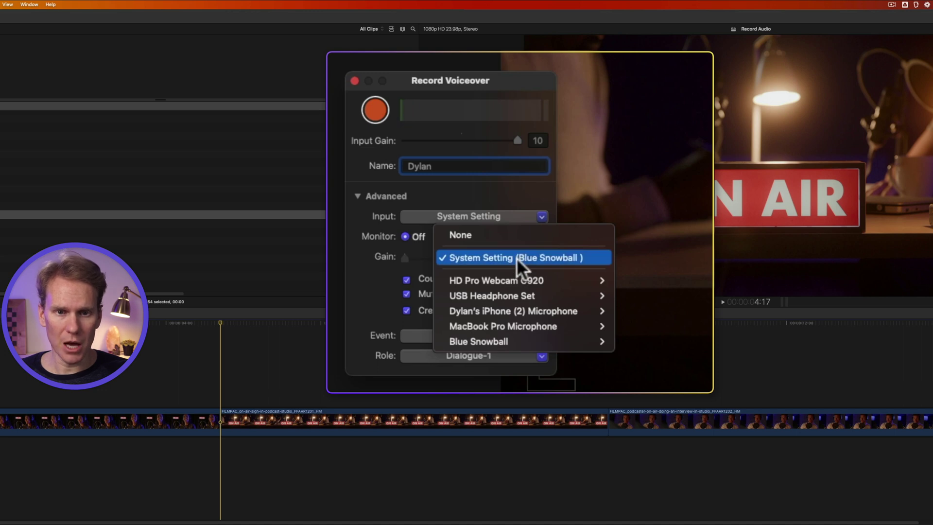
{"action": "mouse_move", "coordinate": [538, 329]}
{"action": "left_click", "coordinate": [667, 330]}
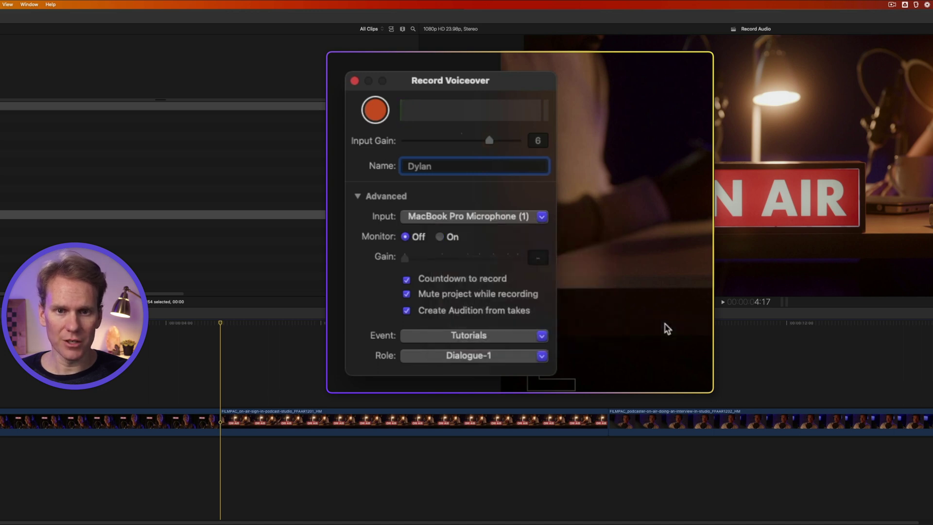
{"action": "left_click", "coordinate": [525, 217]}
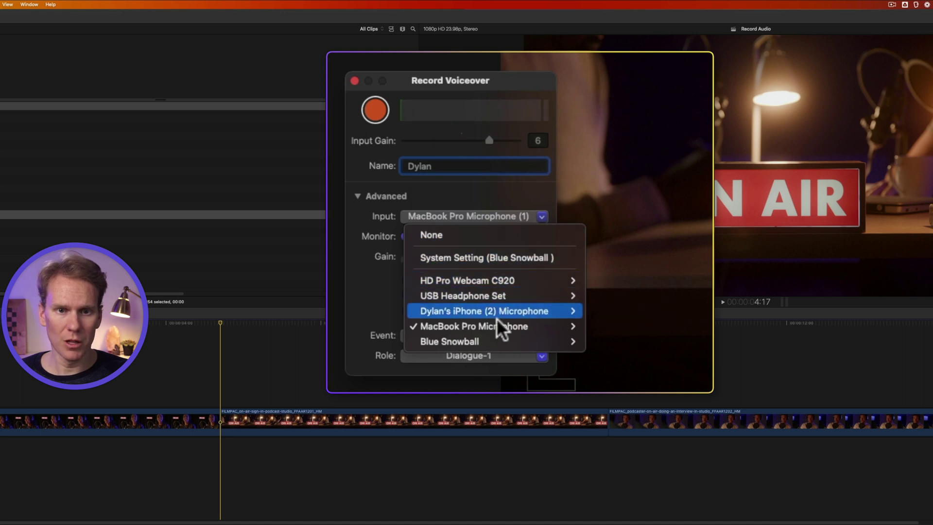
{"action": "left_click", "coordinate": [486, 257]}
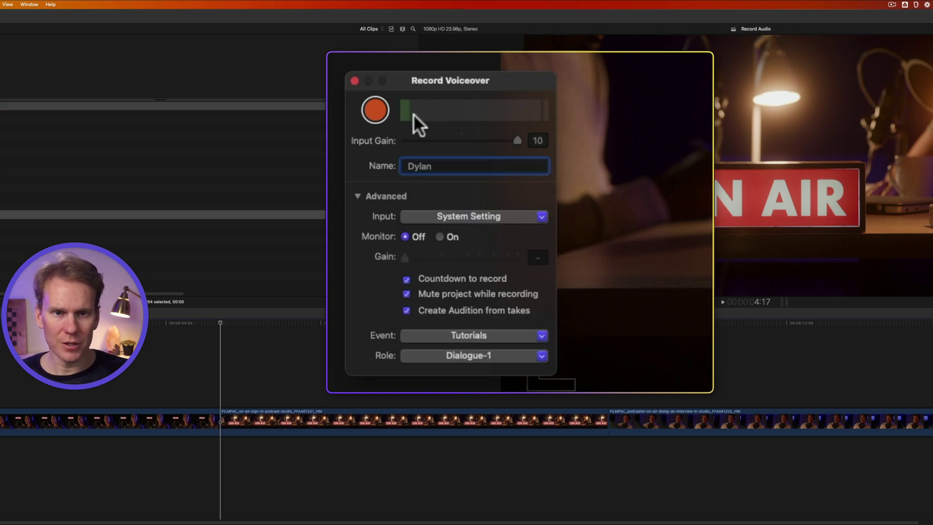
Step: Lower the Blue Snowball input volume in Sound settings to about a quarter
{"action": "left_click", "coordinate": [499, 508]}
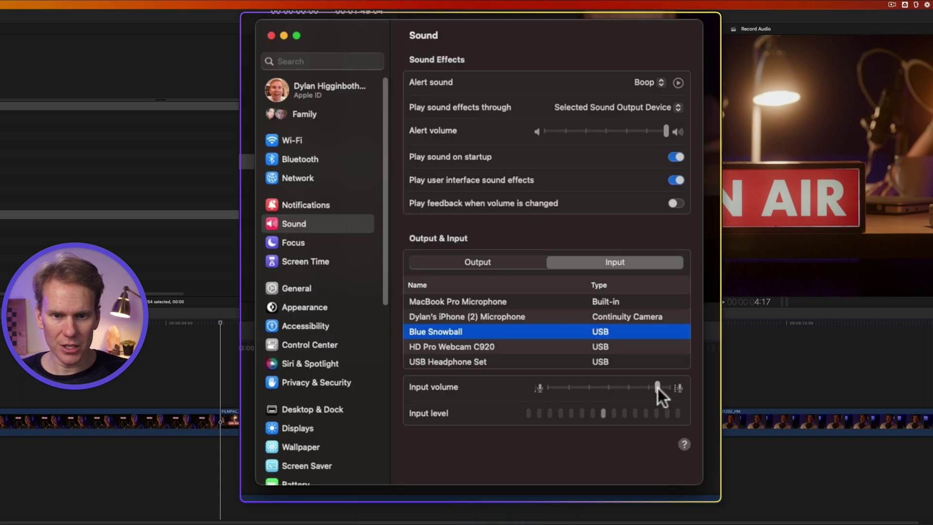
{"action": "left_click", "coordinate": [680, 387]}
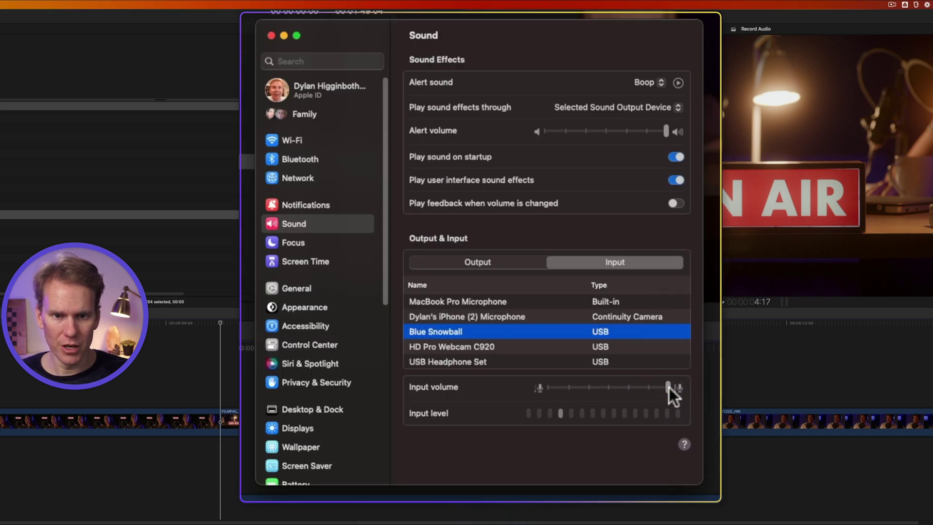
{"action": "left_click_drag", "start_coordinate": [669, 387], "coordinate": [576, 386]}
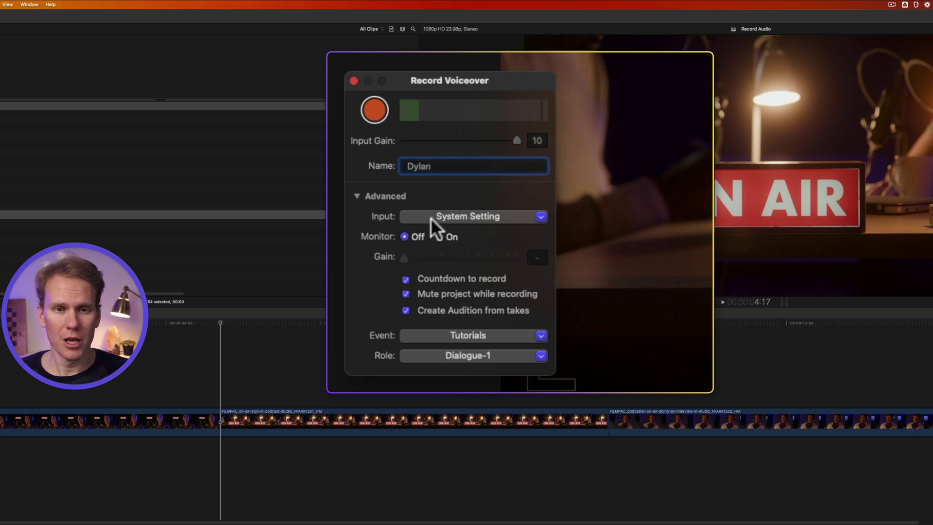
{"action": "left_click", "coordinate": [440, 236]}
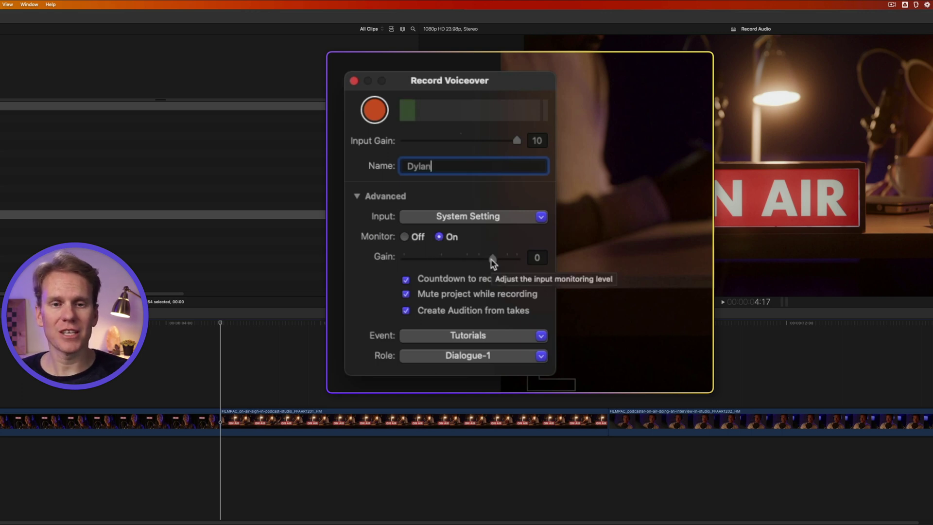
{"action": "left_click", "coordinate": [407, 237]}
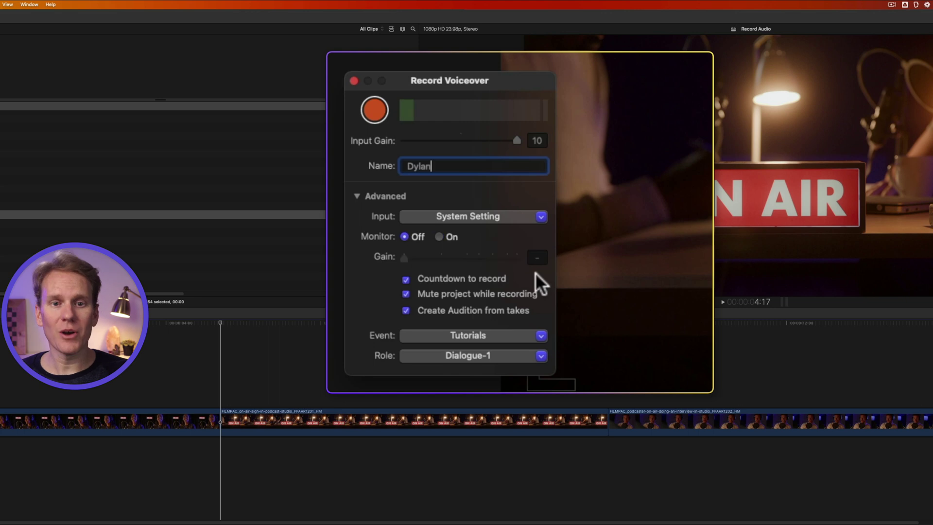
Step: Record a short voiceover take under ON AIR, play it back, and select the new clip
{"action": "left_click", "coordinate": [375, 111]}
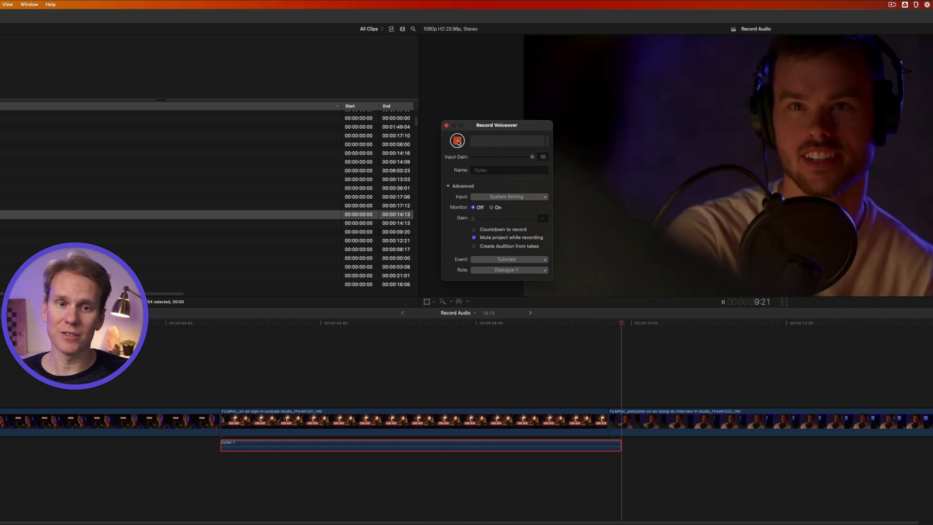
{"action": "left_click", "coordinate": [458, 142]}
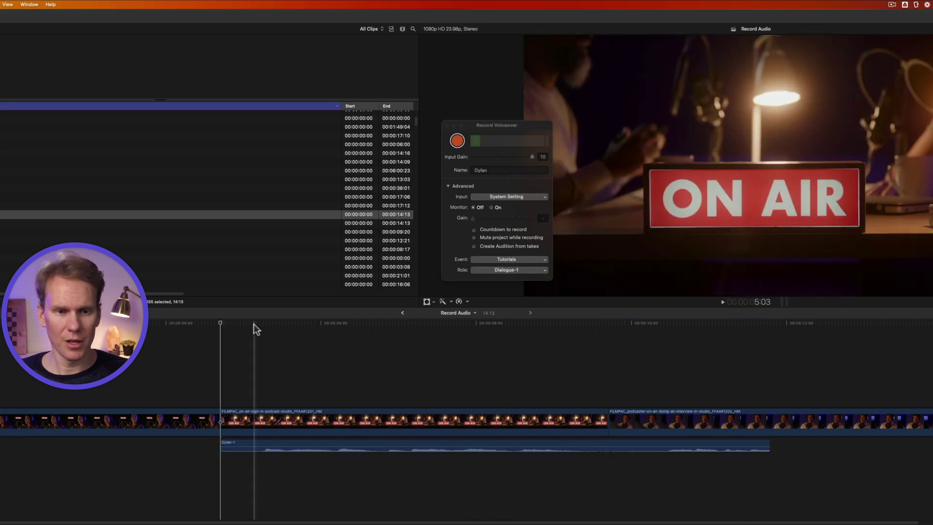
{"action": "key", "text": "space"}
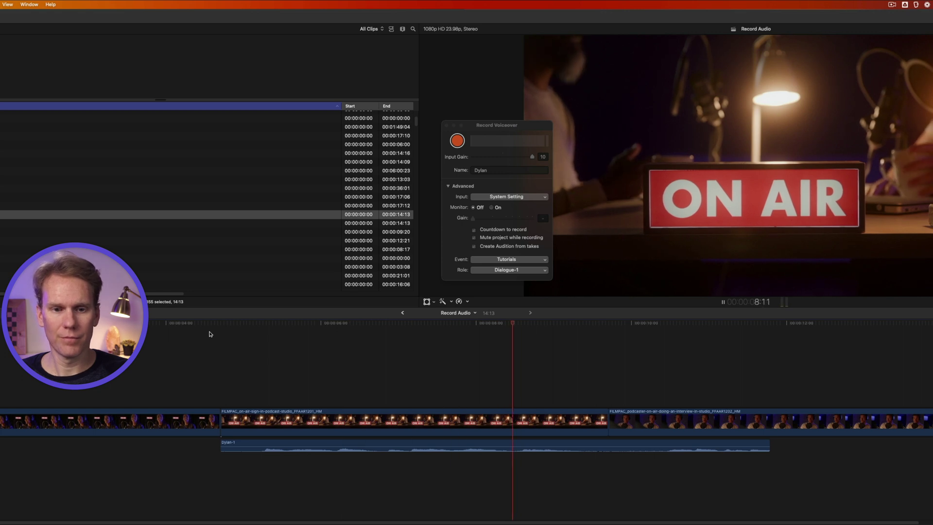
{"action": "key", "text": "space"}
{"action": "left_click", "coordinate": [422, 443]}
Step: Reveal the new voiceover clip in the browser from its shortcut menu
{"action": "left_click", "coordinate": [421, 445]}
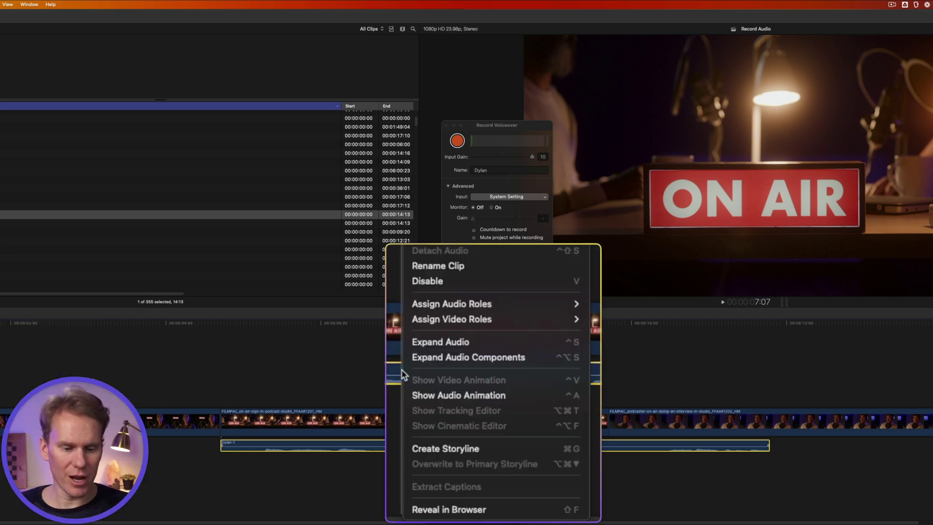
{"action": "left_click", "coordinate": [473, 510]}
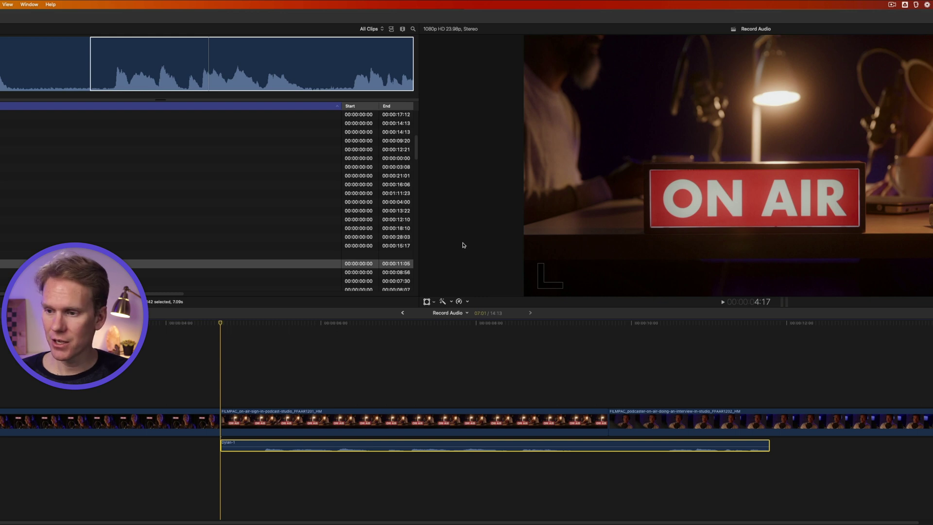
Step: Record two more voiceover takes back to back with Option-Shift-A, ending with take 3
{"action": "key", "text": "alt+shift+a"}
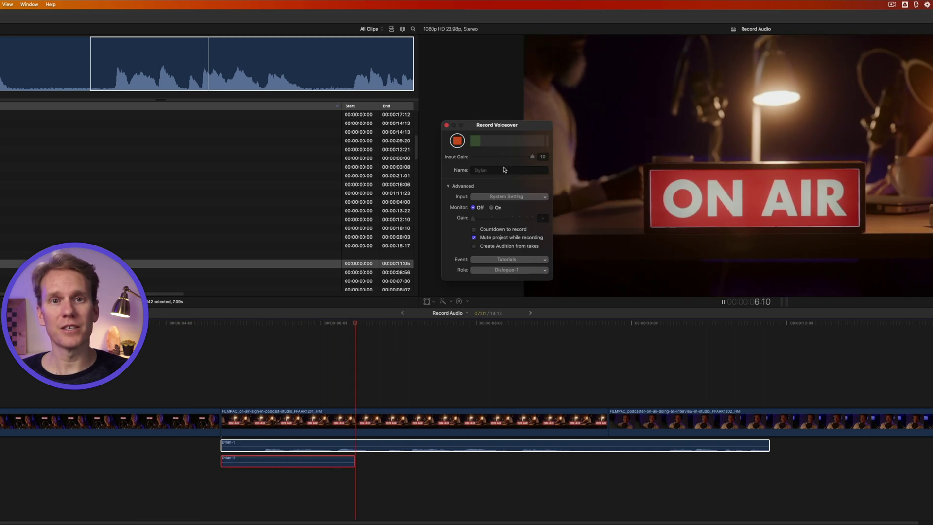
{"action": "key", "text": "space"}
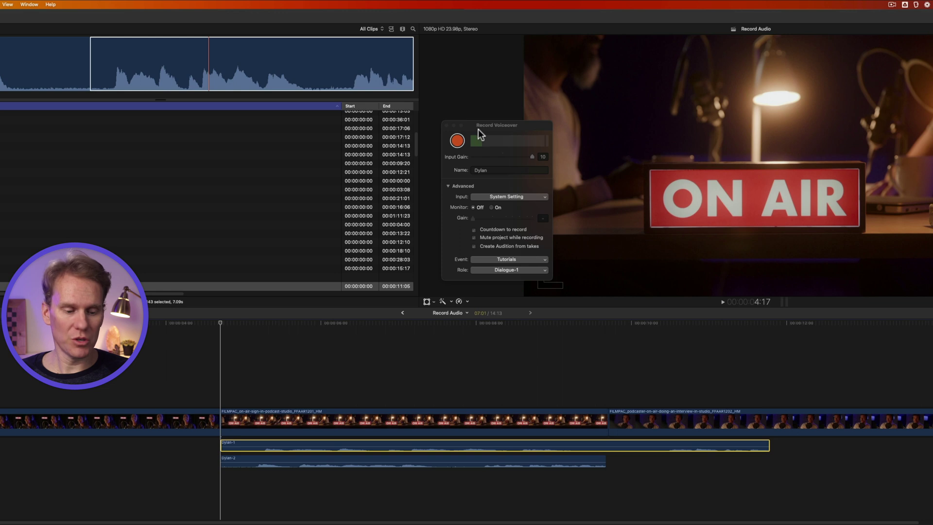
{"action": "key", "text": "alt+shift+a"}
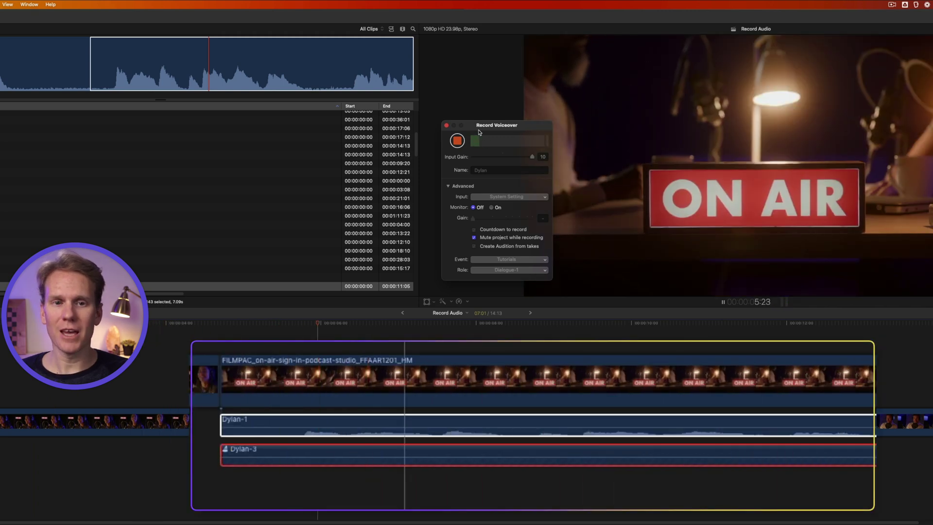
{"action": "key", "text": "space"}
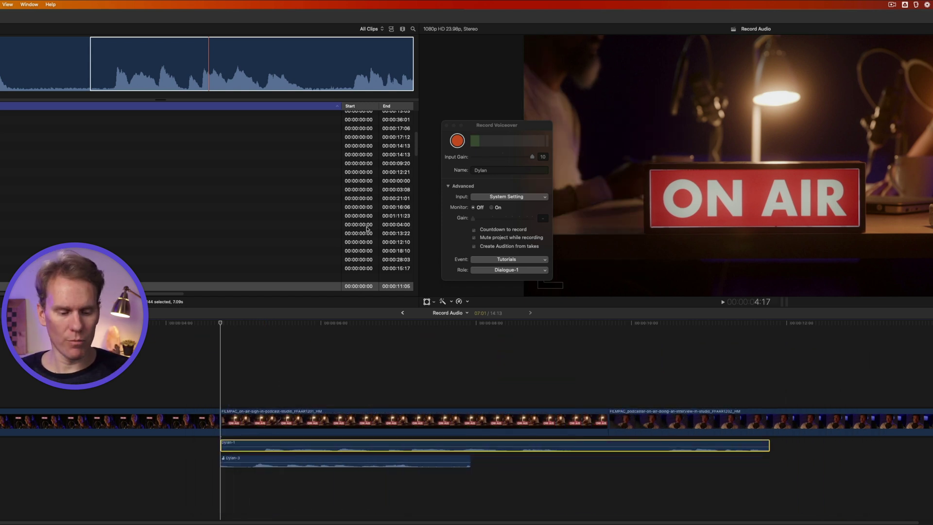
Step: Record a longer fourth voiceover take, then close the Record Voiceover window
{"action": "left_click", "coordinate": [458, 141]}
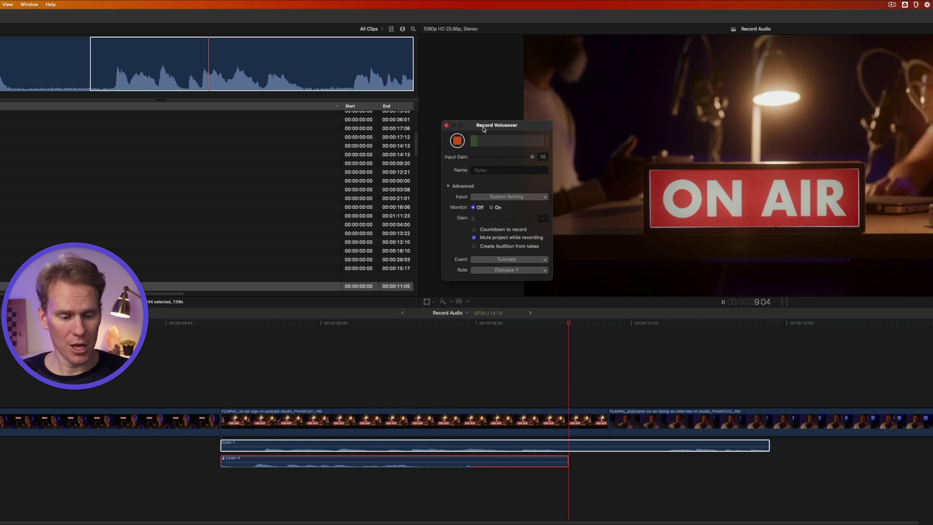
{"action": "key", "text": "alt+shift+a"}
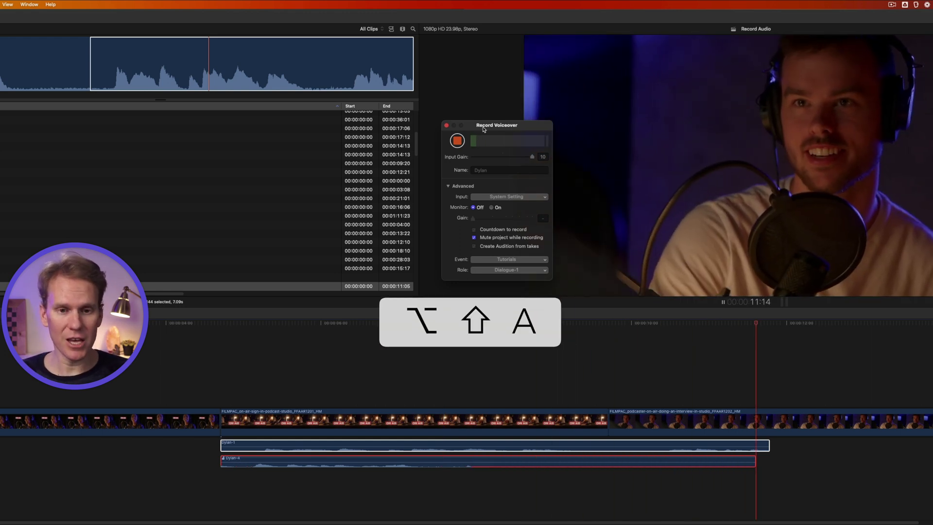
{"action": "left_click", "coordinate": [447, 125]}
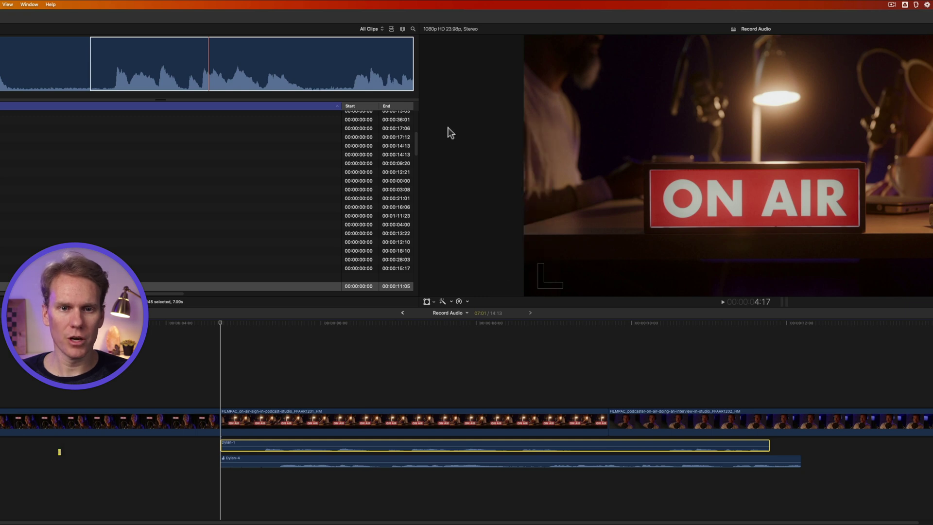
Step: Delete the first voiceover take from the timeline
{"action": "left_click", "coordinate": [251, 460]}
{"action": "left_click", "coordinate": [258, 442]}
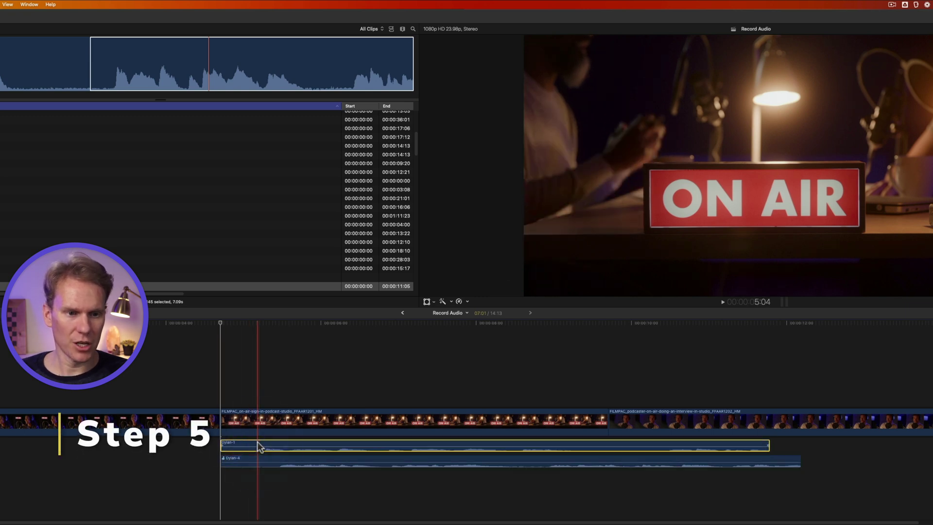
{"action": "key", "text": "BackSpace"}
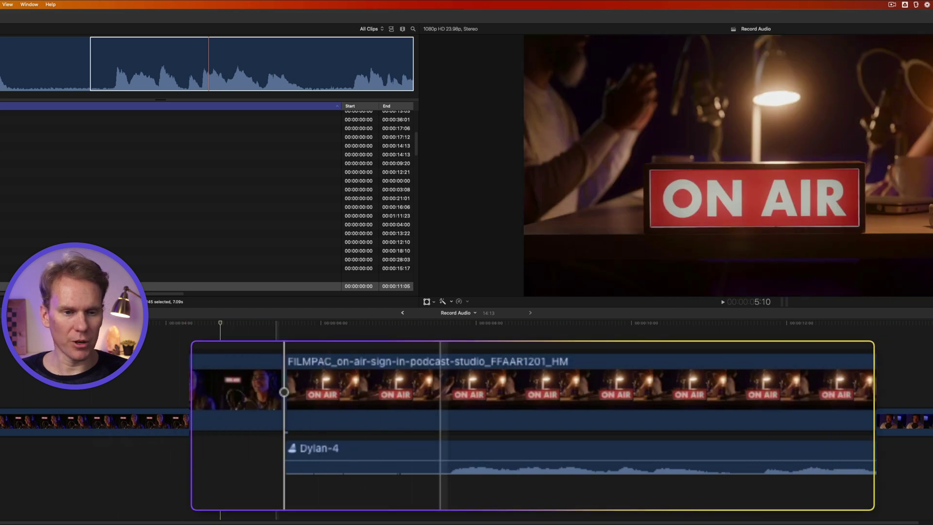
Step: Open the fourth take's audition to review its three takes, then close it
{"action": "left_click", "coordinate": [455, 450]}
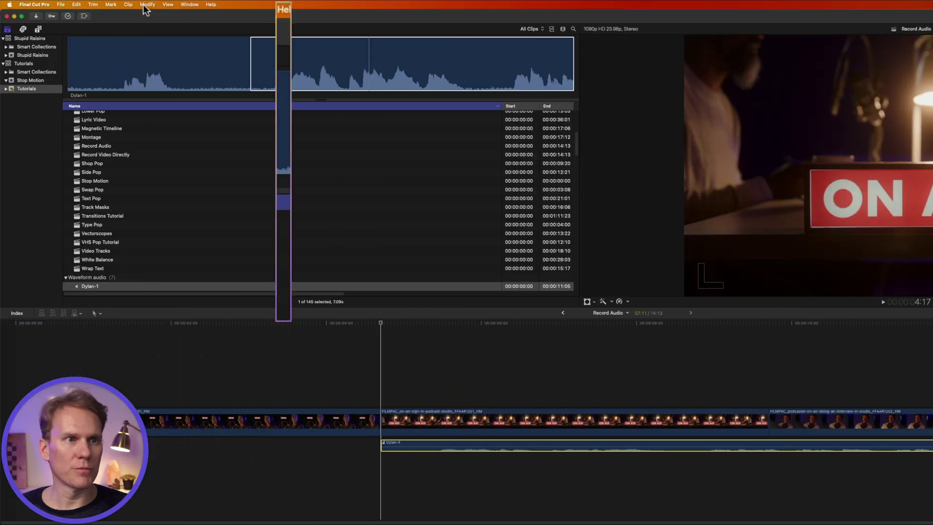
{"action": "left_click", "coordinate": [129, 5]}
{"action": "mouse_move", "coordinate": [257, 100]}
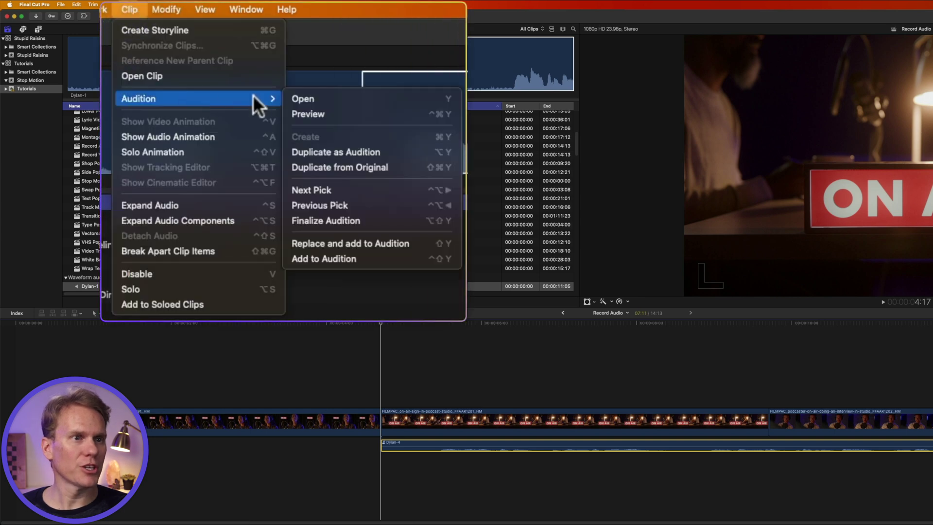
{"action": "left_click", "coordinate": [356, 101]}
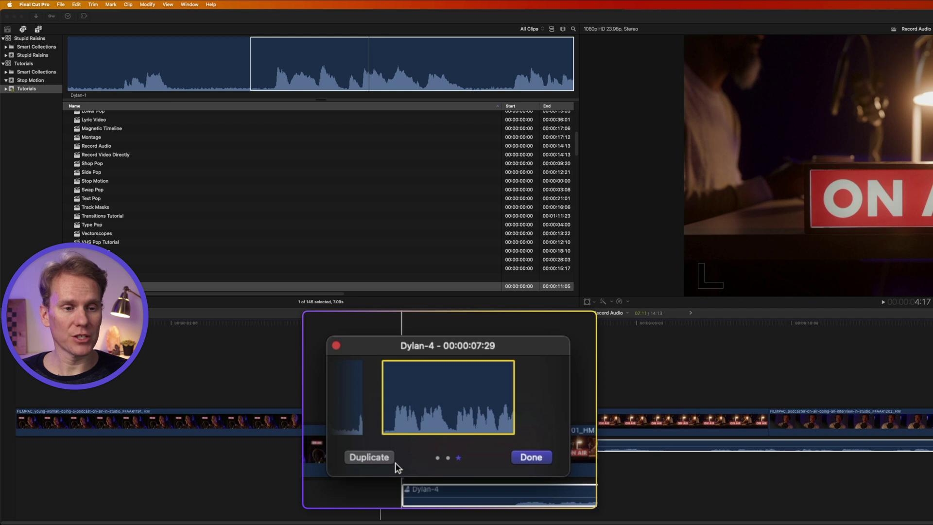
{"action": "left_click", "coordinate": [336, 344]}
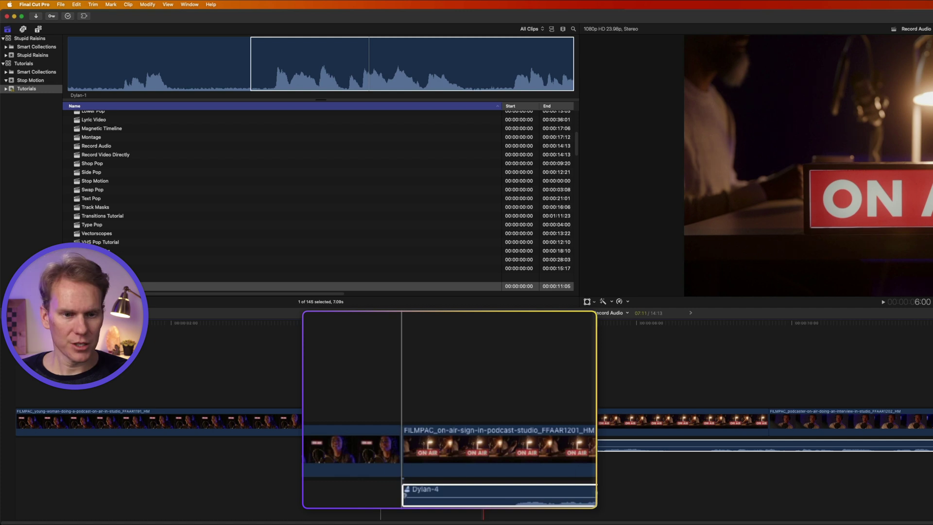
{"action": "key", "text": "y"}
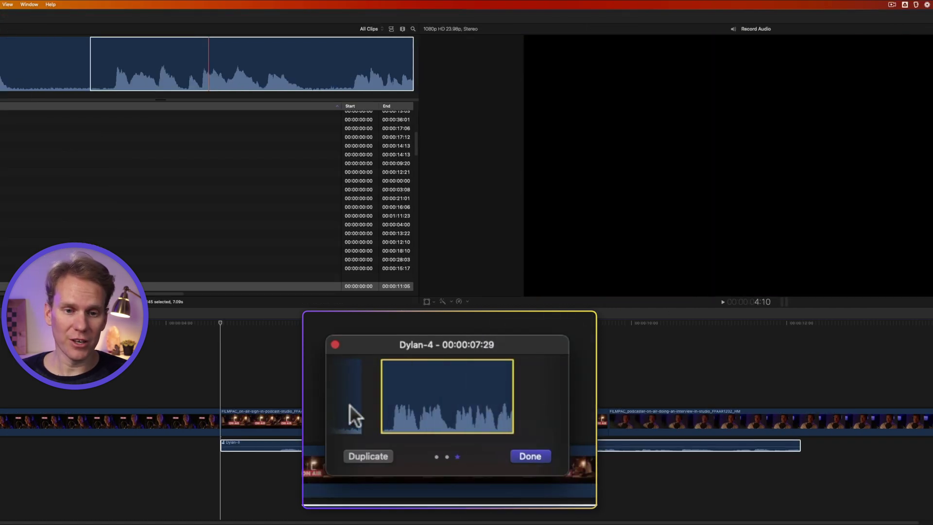
{"action": "left_click", "coordinate": [348, 403]}
{"action": "left_click", "coordinate": [348, 402]}
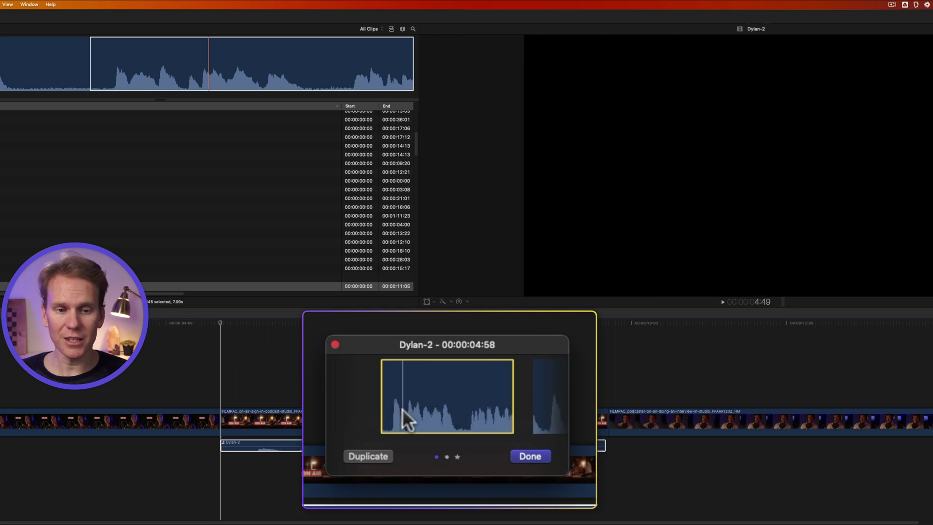
{"action": "key", "text": "space"}
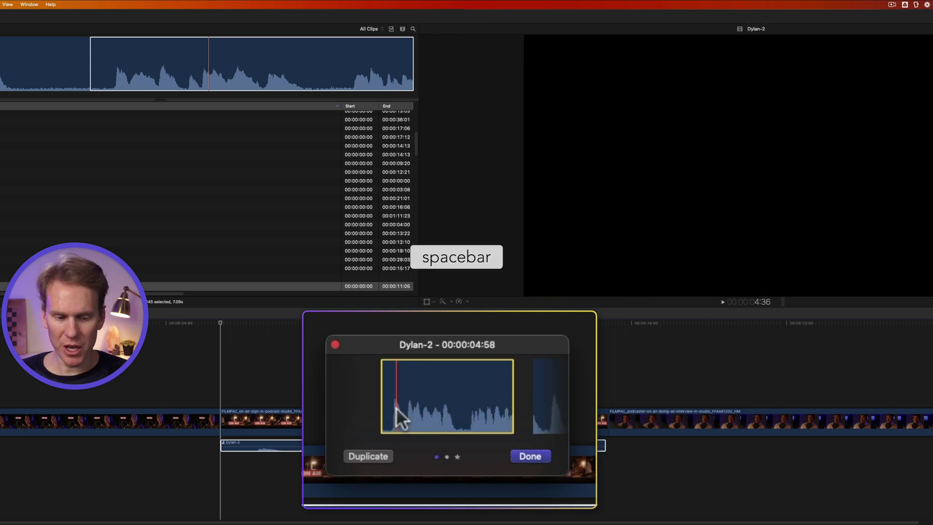
{"action": "key", "text": "ctrl+super+y"}
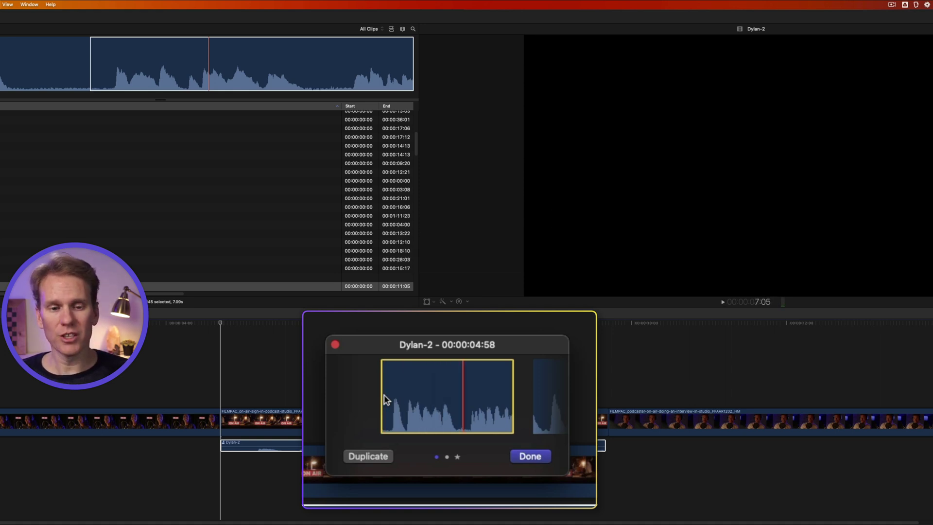
{"action": "key", "text": "space"}
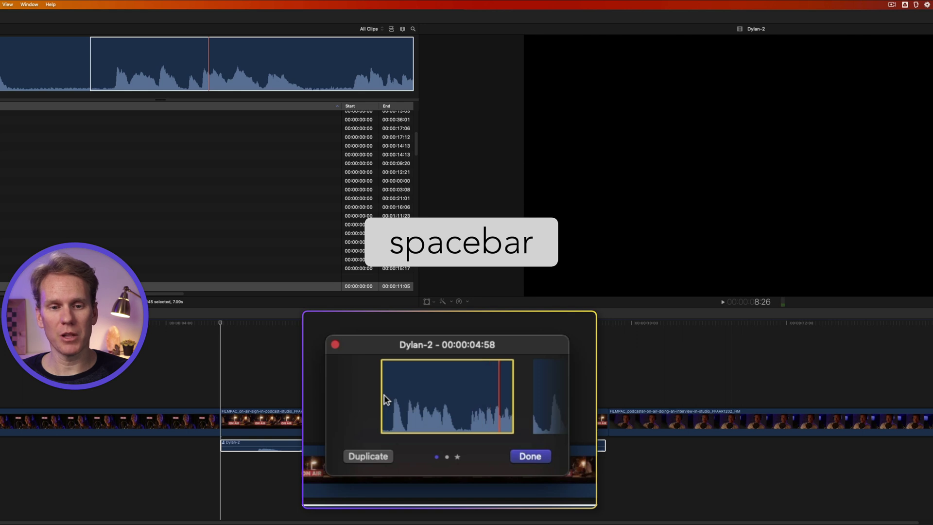
{"action": "key", "text": "Right"}
{"action": "key", "text": "Right"}
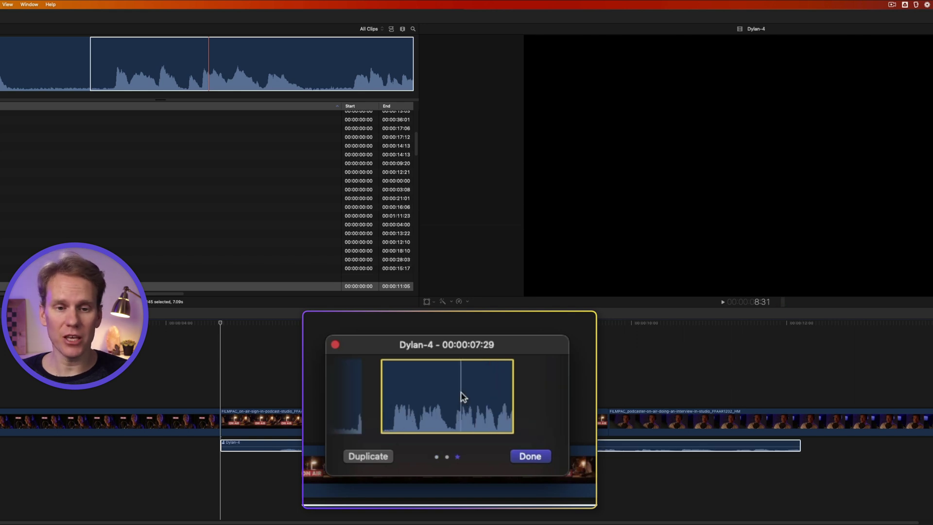
{"action": "left_click", "coordinate": [520, 457]}
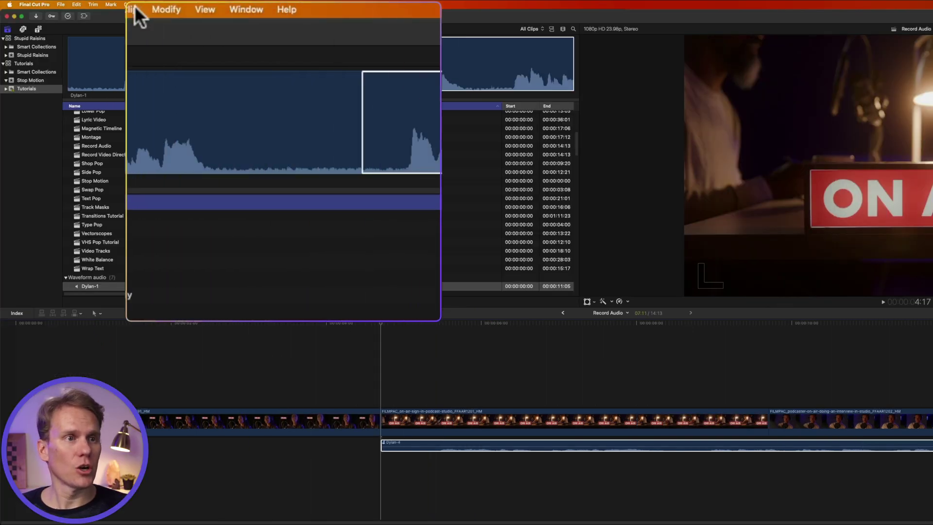
Step: Finalize the voiceover audition with Dylan-4, select that clip, and enlarge timeline clips to show waveforms
{"action": "left_click", "coordinate": [129, 5]}
{"action": "mouse_move", "coordinate": [152, 51]}
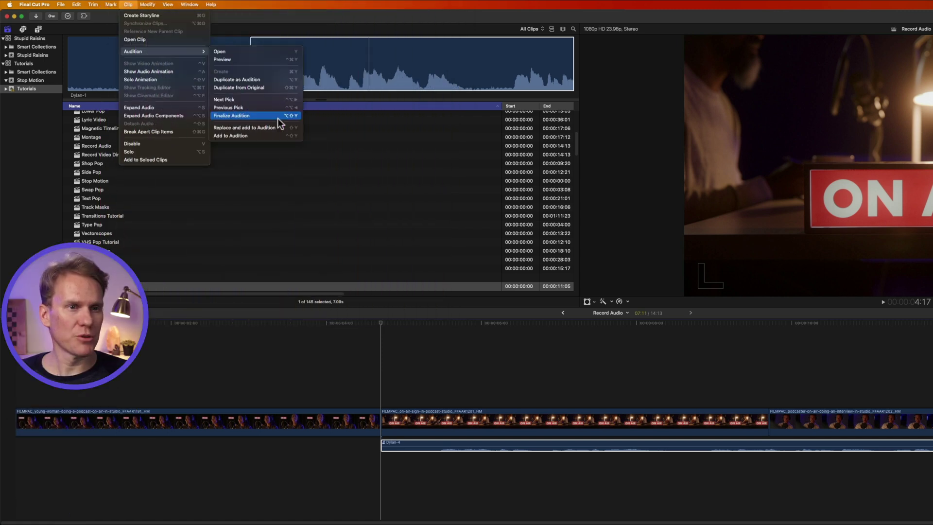
{"action": "left_click", "coordinate": [280, 117]}
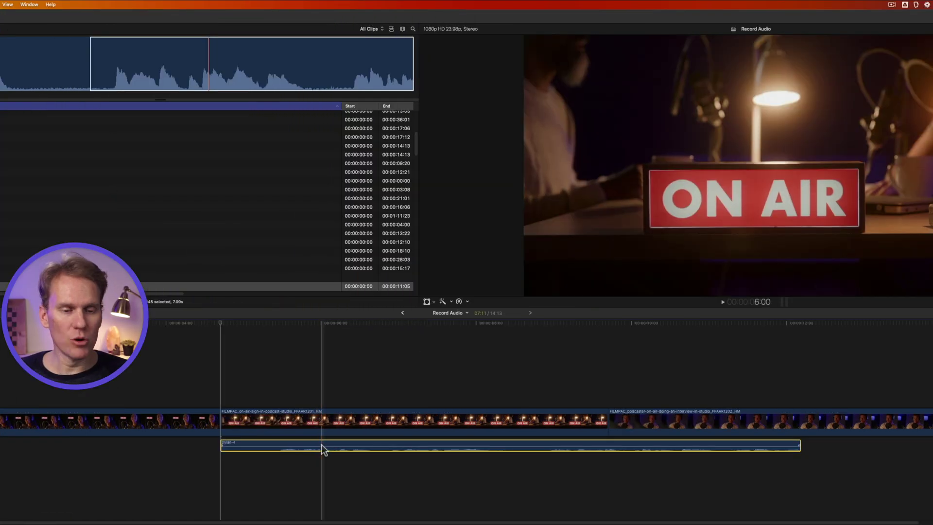
{"action": "left_click", "coordinate": [482, 442]}
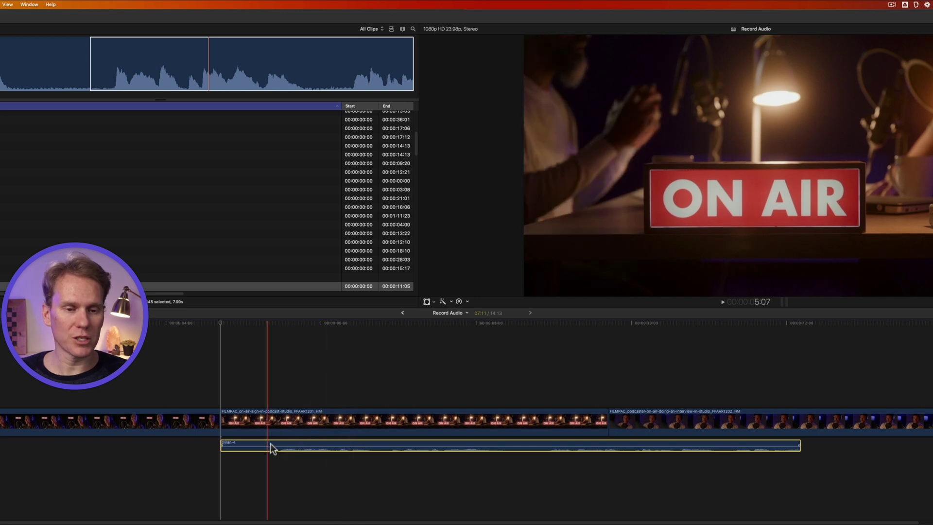
{"action": "key", "text": "ctrl+alt+Up"}
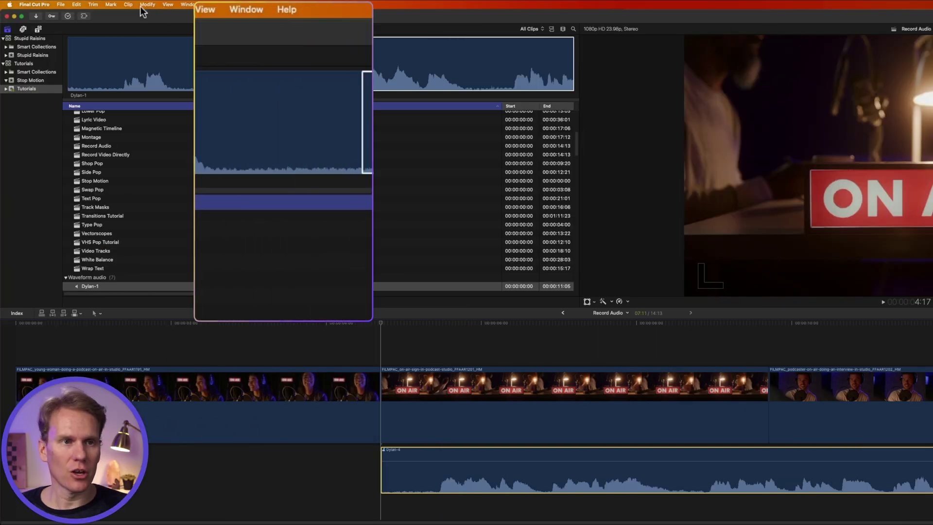
Step: Break the voiceover clip apart into separate Dylan-2, Dylan-3 and Dylan-4 clips, then deselect them
{"action": "left_click", "coordinate": [121, 4]}
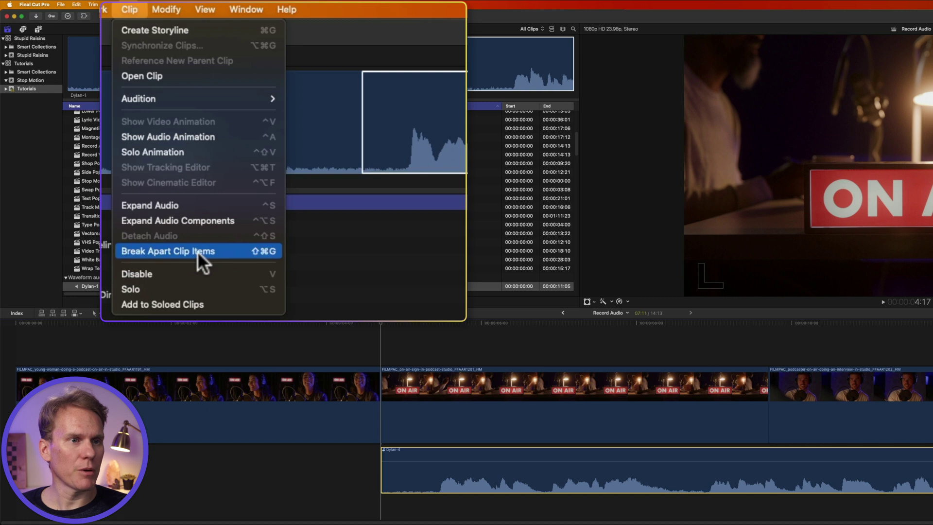
{"action": "key", "text": "shift+super+g"}
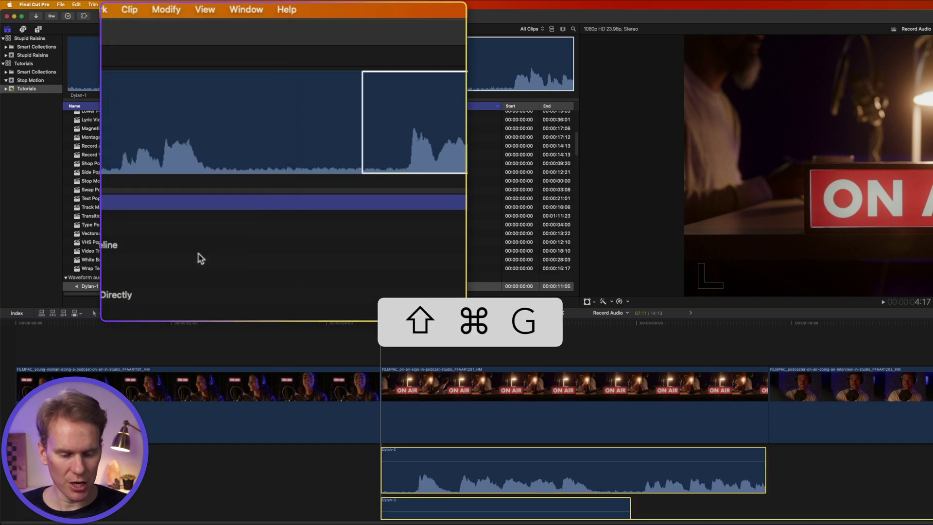
{"action": "scroll", "coordinate": [556, 372], "scroll_direction": "down", "scroll_amount": 6}
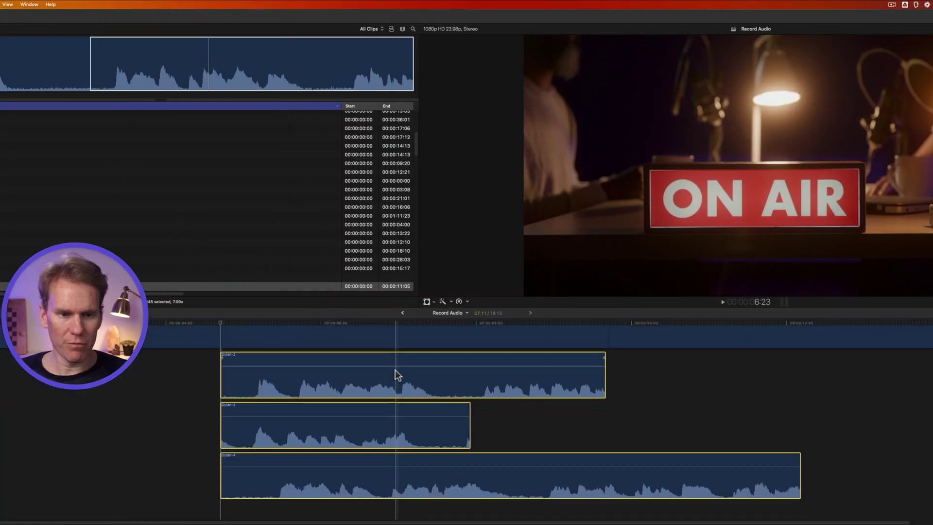
{"action": "left_click", "coordinate": [491, 430]}
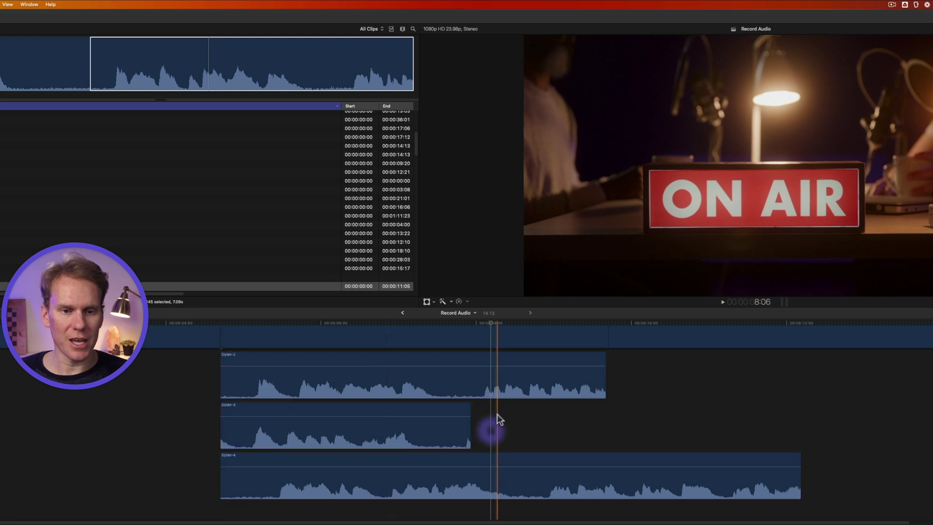
Step: Trim Dylan-2 and Dylan-3 and line them up back to back with Dylan-4 on one lane
{"action": "left_click_drag", "start_coordinate": [471, 380], "coordinate": [338, 387]}
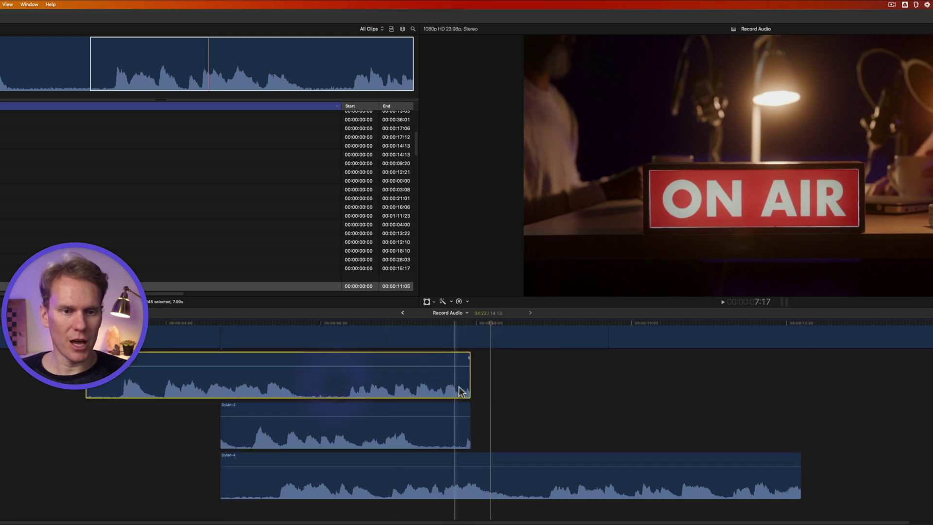
{"action": "left_click_drag", "start_coordinate": [470, 383], "coordinate": [324, 382]}
{"action": "left_click_drag", "start_coordinate": [345, 429], "coordinate": [454, 377]}
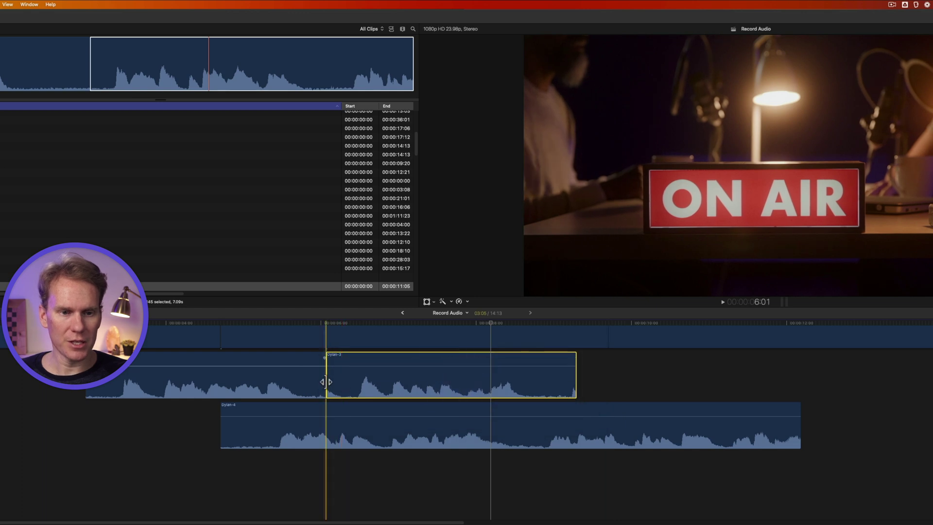
{"action": "left_click_drag", "start_coordinate": [327, 382], "coordinate": [353, 382]}
{"action": "left_click_drag", "start_coordinate": [452, 427], "coordinate": [823, 373]}
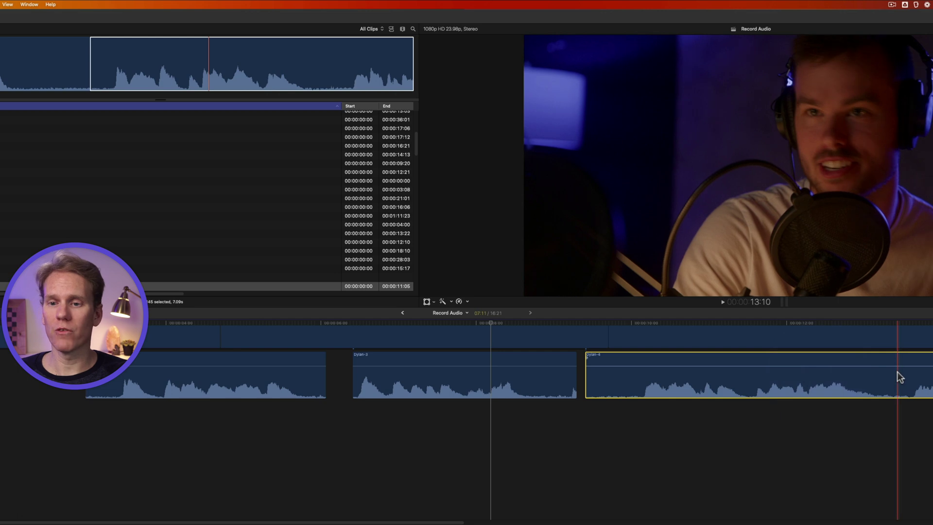